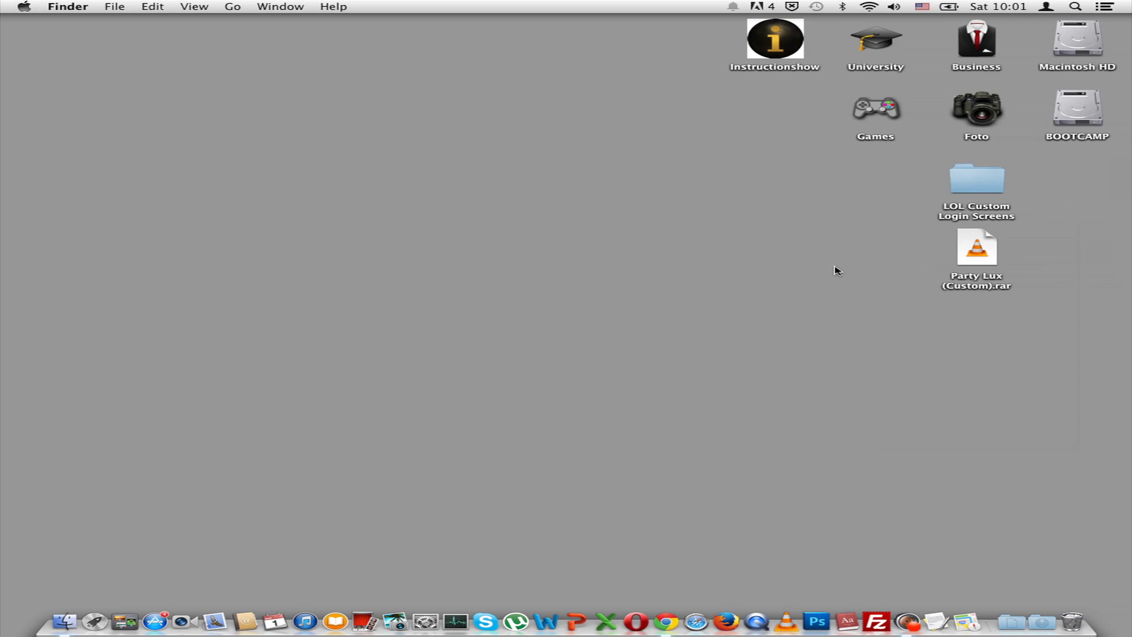
- Launch League of Legends from Spotlight search, then close the game client
{"action": "key", "text": "super+space"}
{"action": "type", "text": "league"}
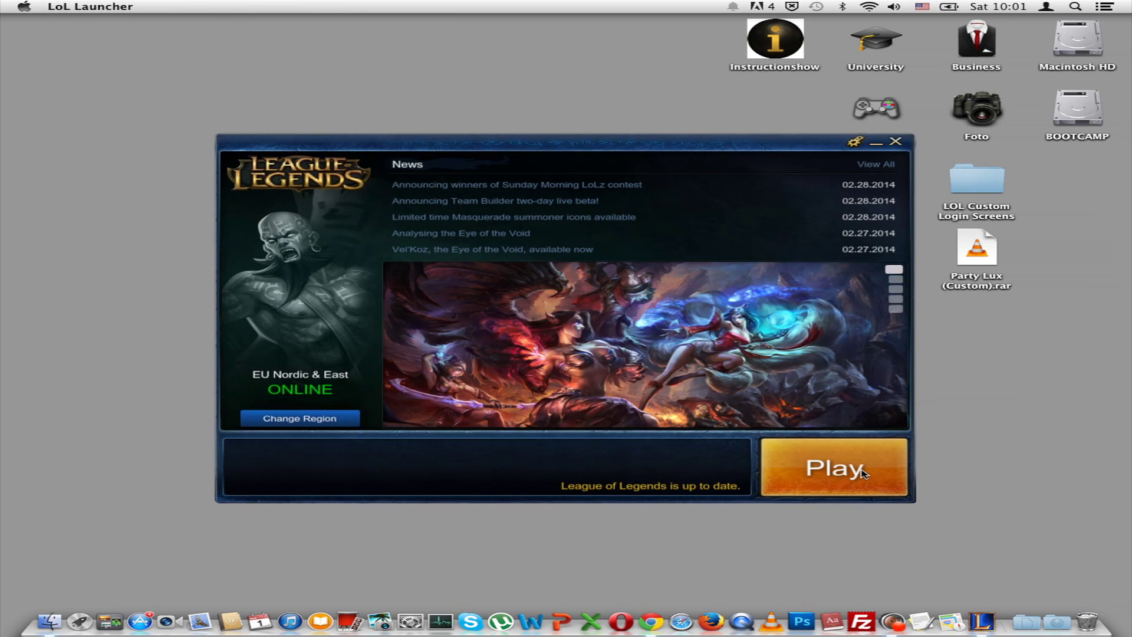
{"action": "left_click", "coordinate": [862, 472]}
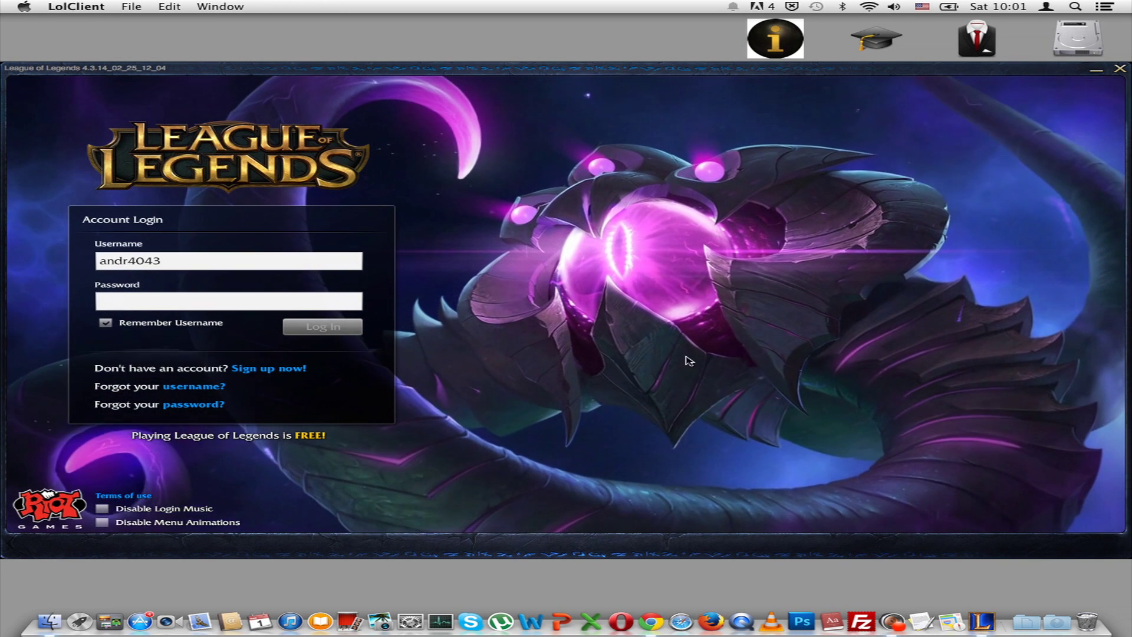
{"action": "left_click", "coordinate": [1121, 70]}
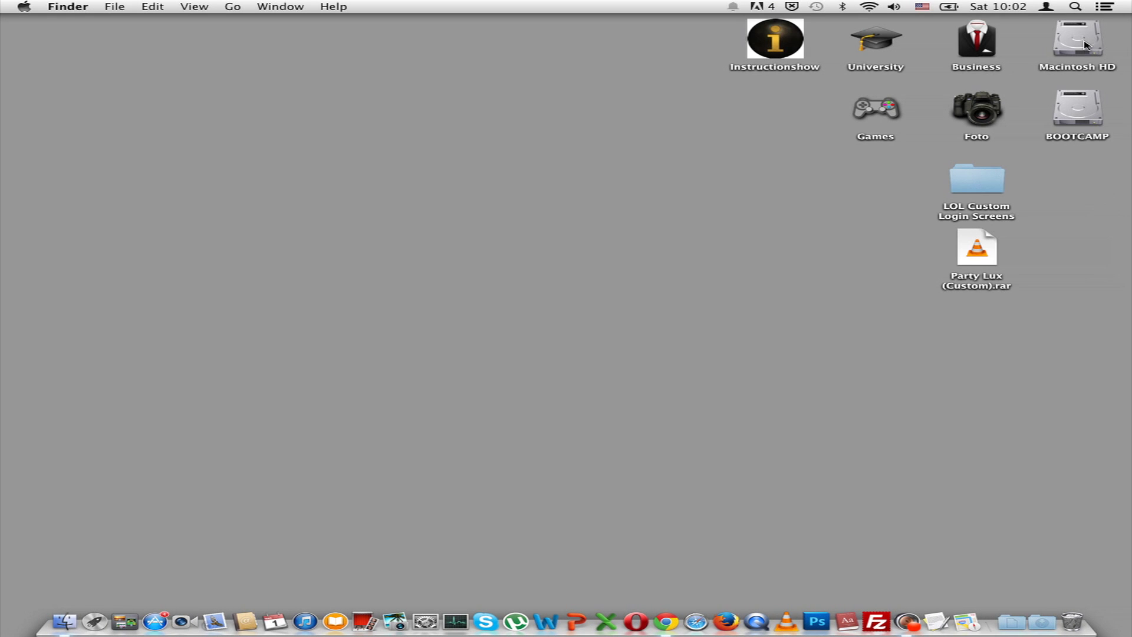
- Show the League of Legends app's package contents from Applications in a moved, enlarged window
{"action": "double_click", "coordinate": [1086, 45]}
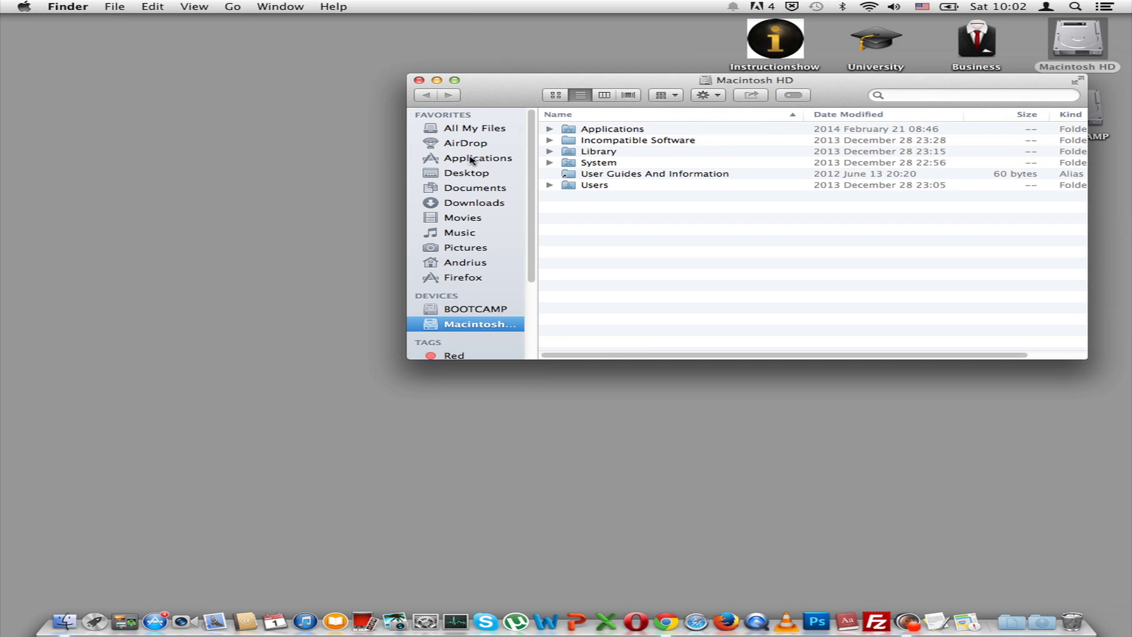
{"action": "left_click", "coordinate": [473, 159]}
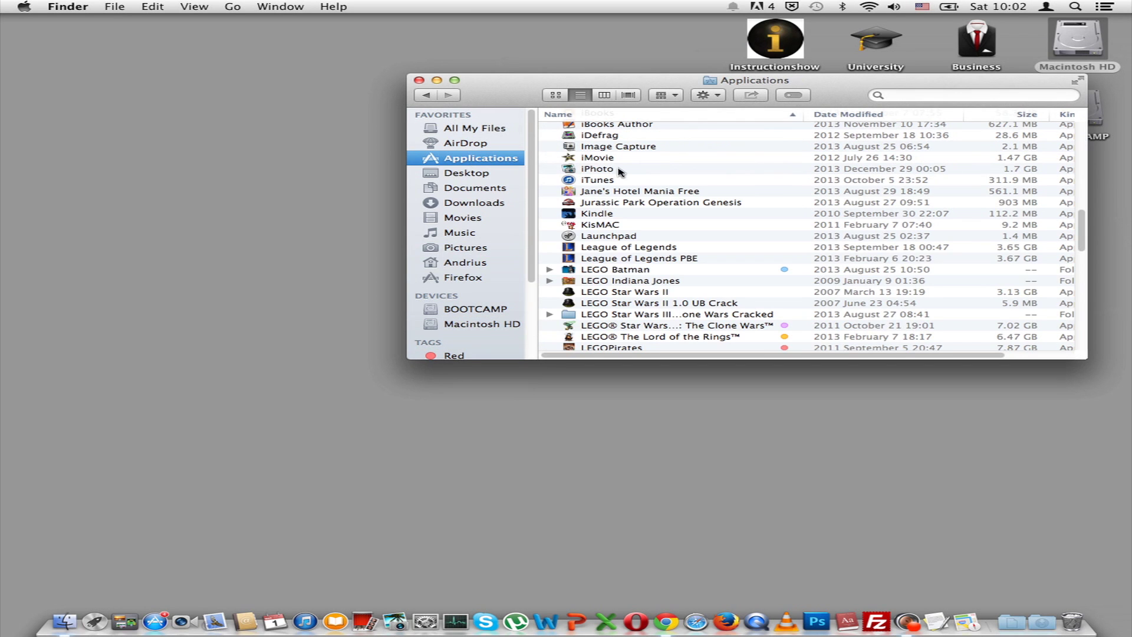
{"action": "right_click", "coordinate": [622, 248]}
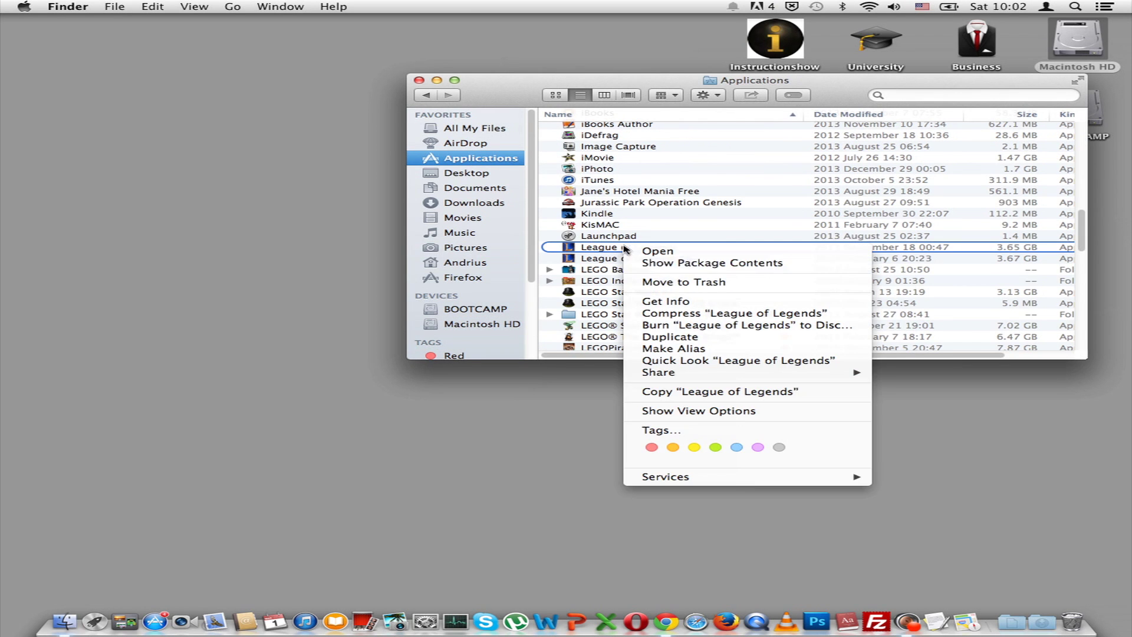
{"action": "left_click", "coordinate": [678, 263]}
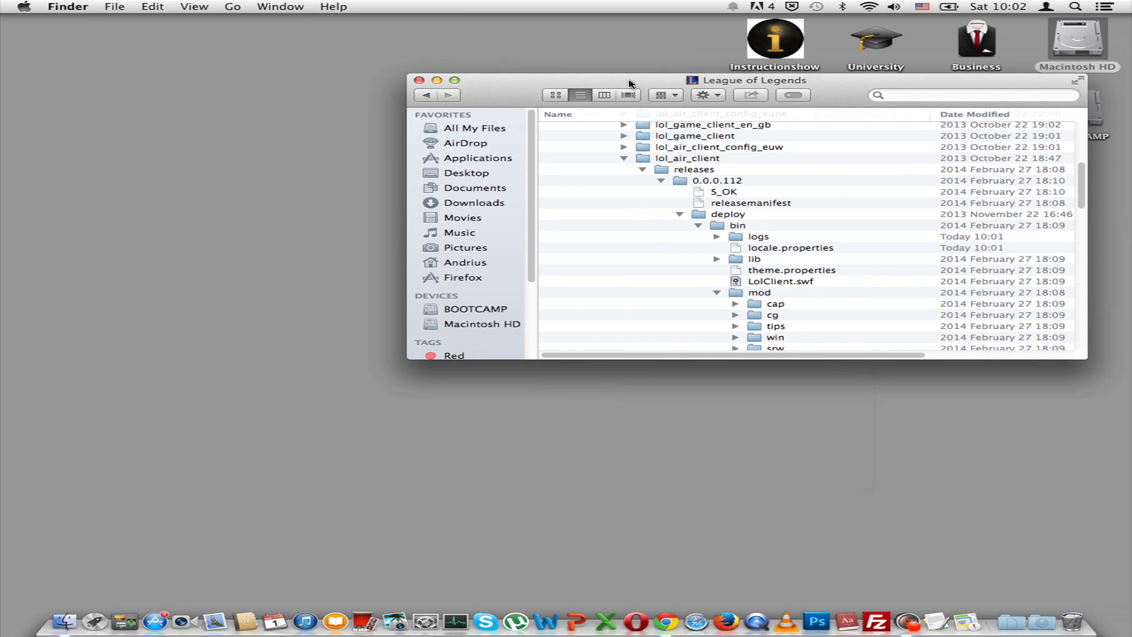
{"action": "left_click_drag", "start_coordinate": [629, 87], "coordinate": [237, 24]}
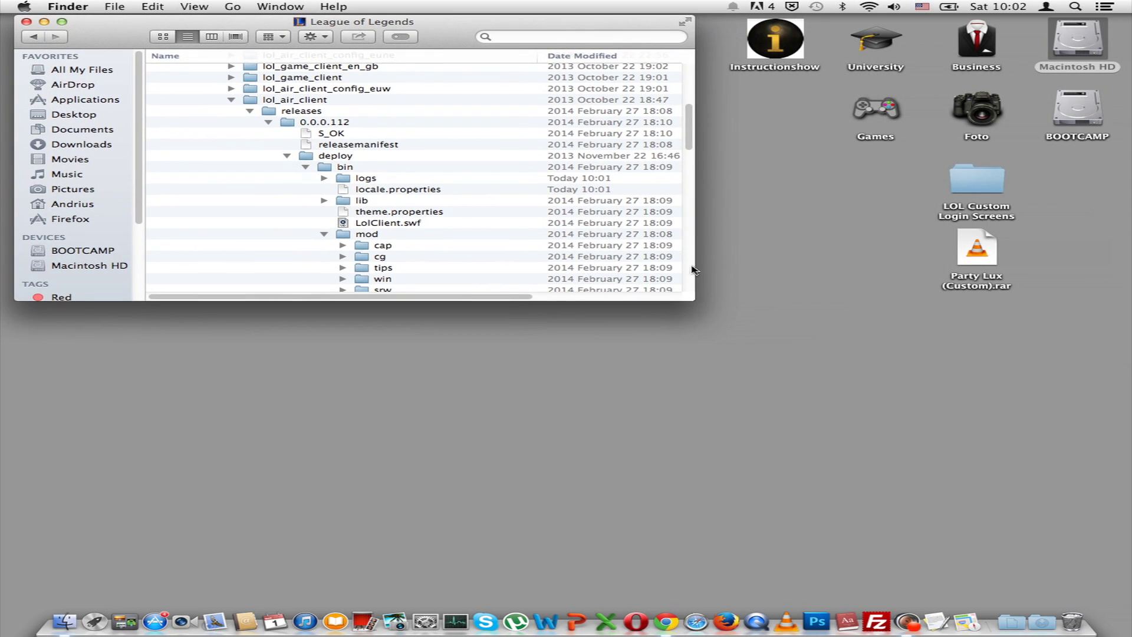
{"action": "left_click_drag", "start_coordinate": [692, 299], "coordinate": [887, 583]}
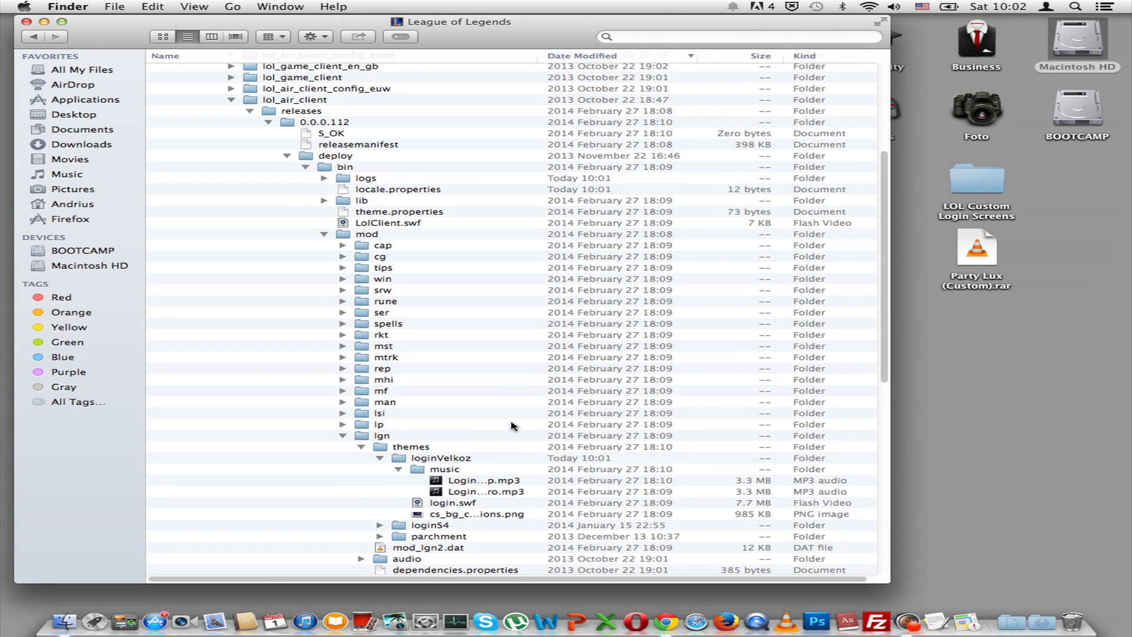
{"action": "scroll", "coordinate": [511, 426], "scroll_direction": "up", "scroll_amount": 5}
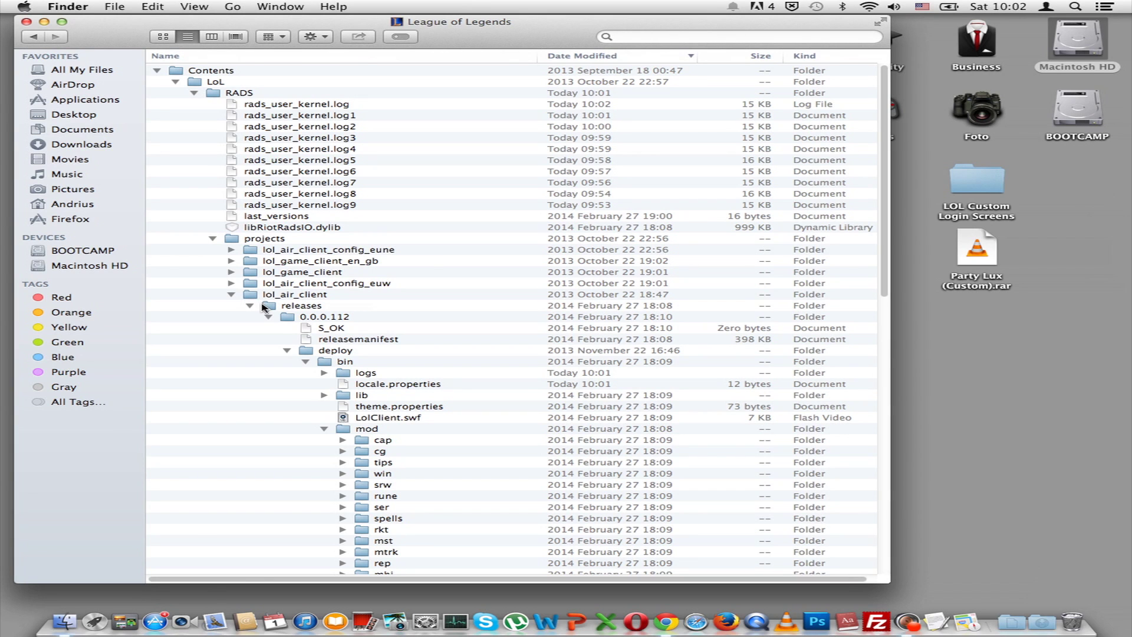
{"action": "left_click", "coordinate": [269, 318]}
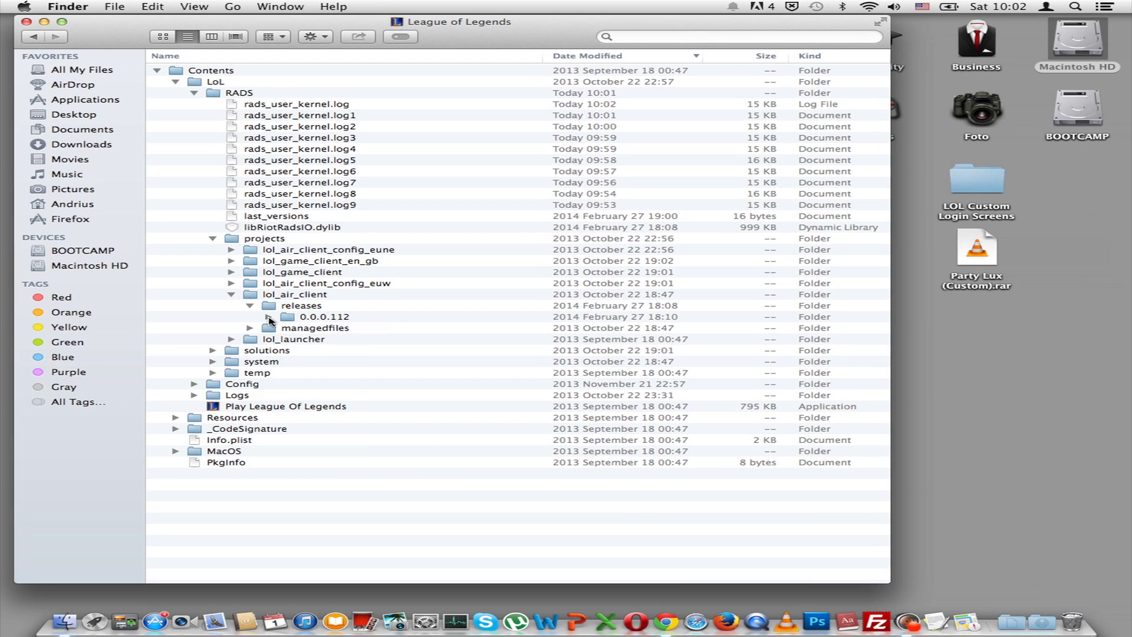
{"action": "left_click", "coordinate": [269, 318]}
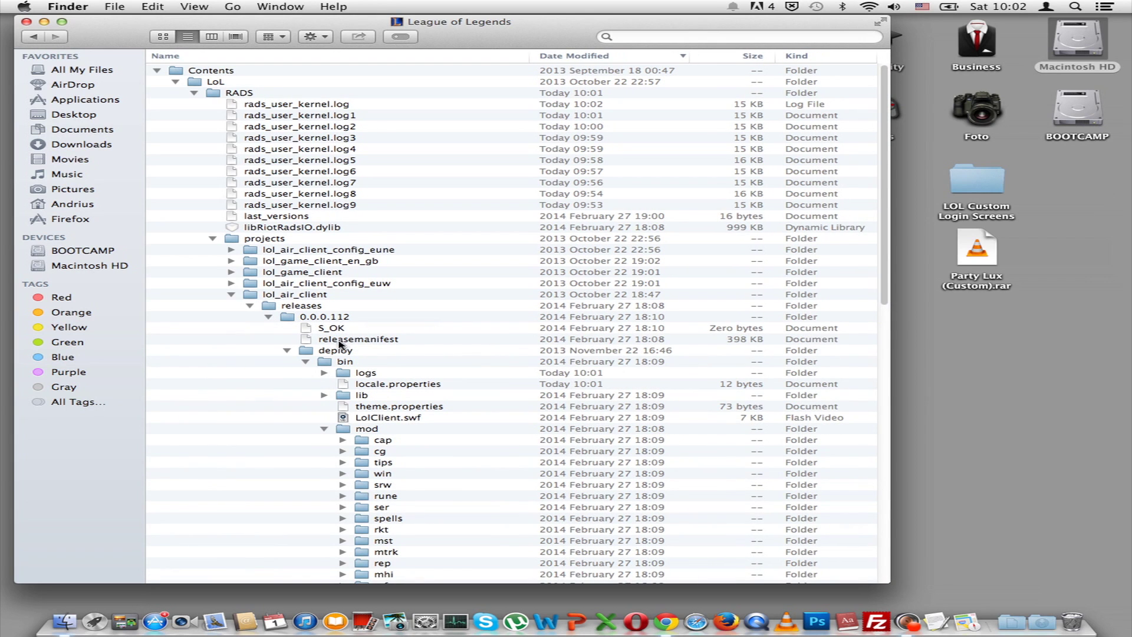
{"action": "scroll", "coordinate": [339, 344], "scroll_direction": "down", "scroll_amount": 1}
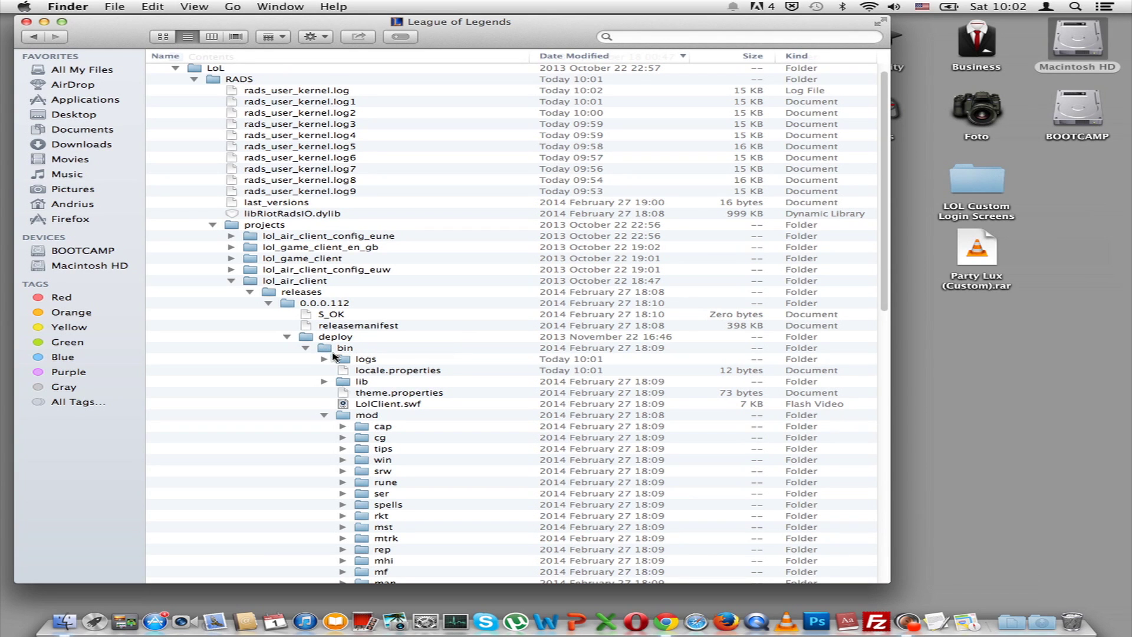
{"action": "scroll", "coordinate": [337, 414], "scroll_direction": "down", "scroll_amount": 2}
{"action": "scroll", "coordinate": [337, 414], "scroll_direction": "down", "scroll_amount": 4}
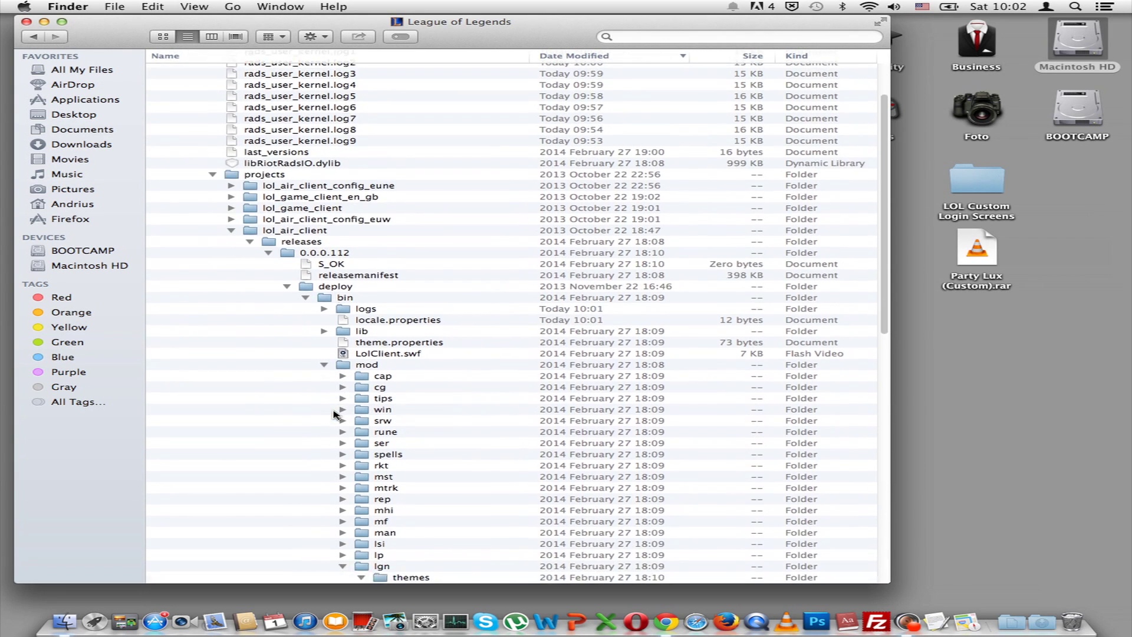
{"action": "left_click", "coordinate": [343, 533], "text": "alt"}
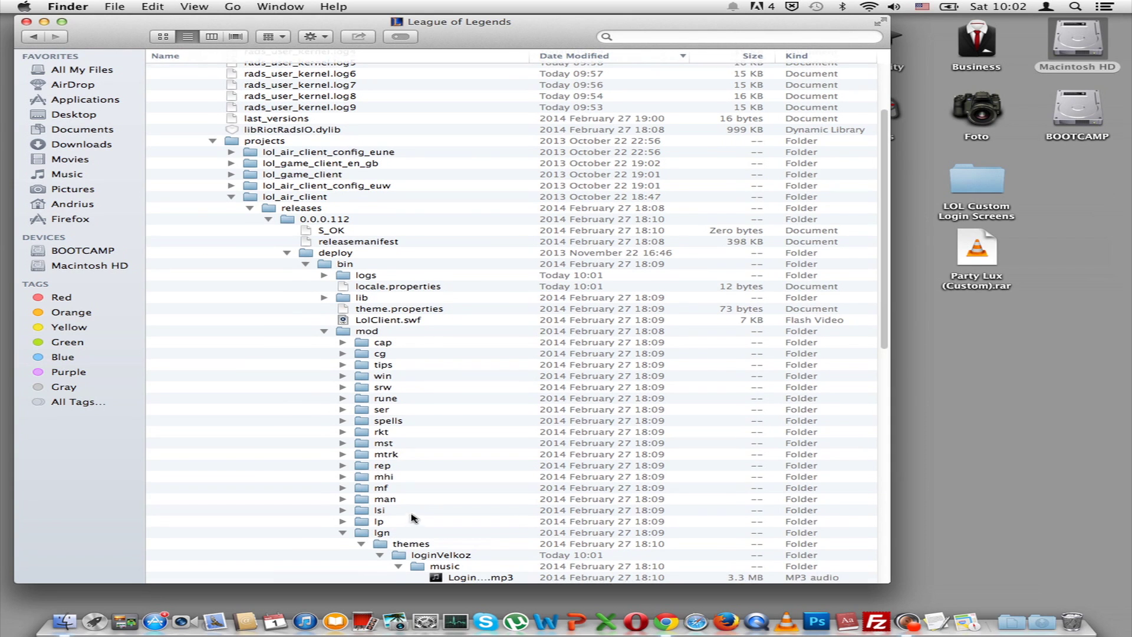
{"action": "scroll", "coordinate": [401, 518], "scroll_direction": "down", "scroll_amount": 5}
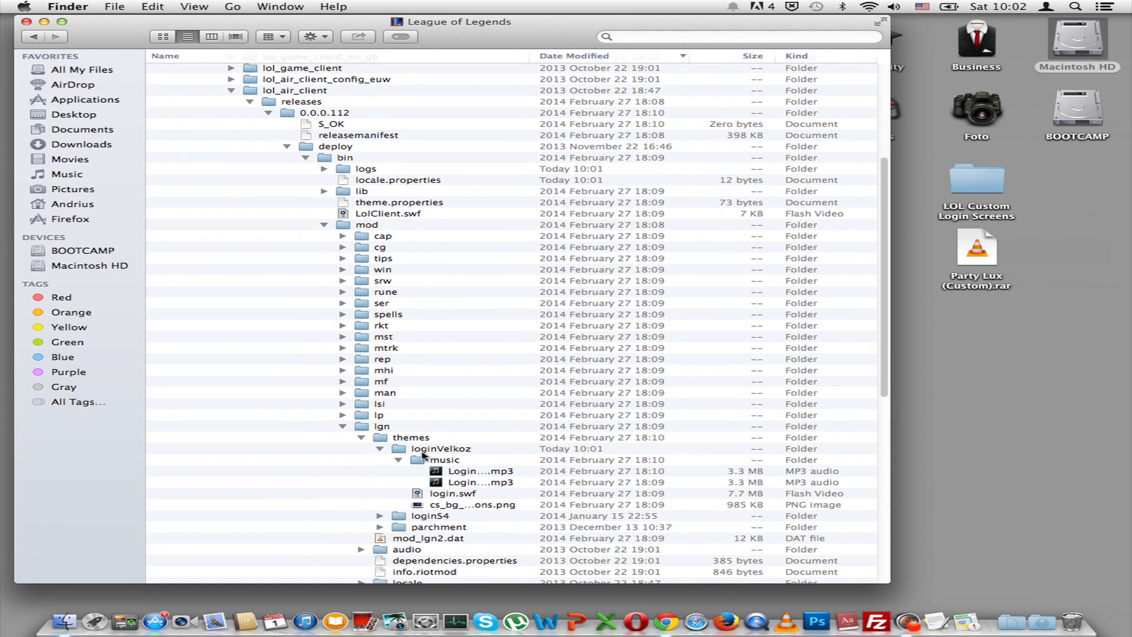
{"action": "left_click", "coordinate": [380, 449]}
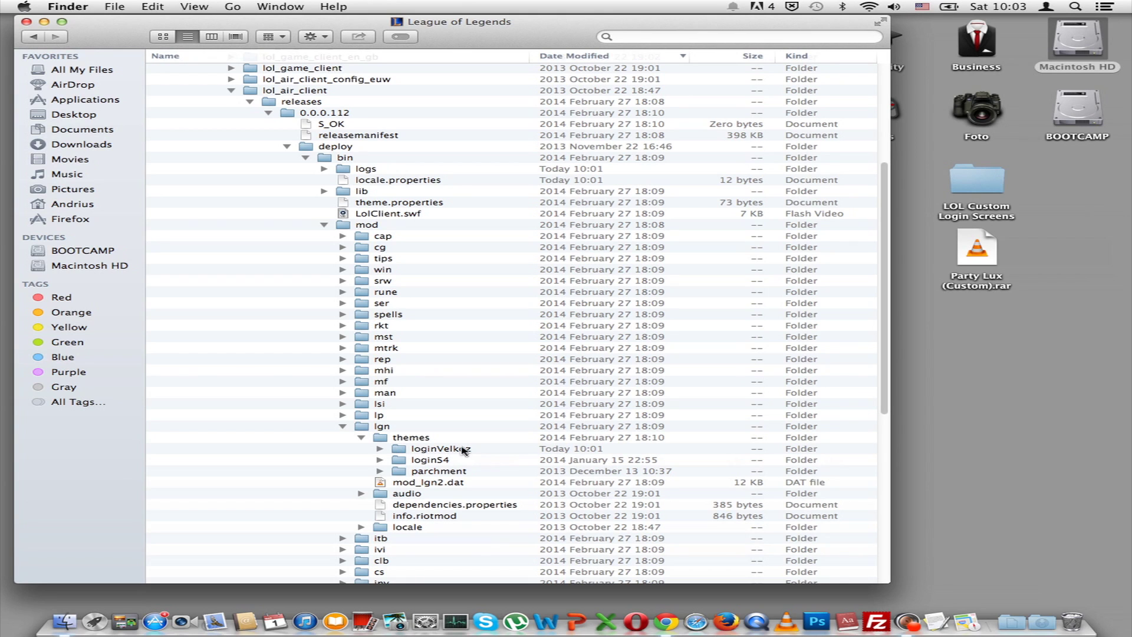
{"action": "left_click", "coordinate": [380, 448]}
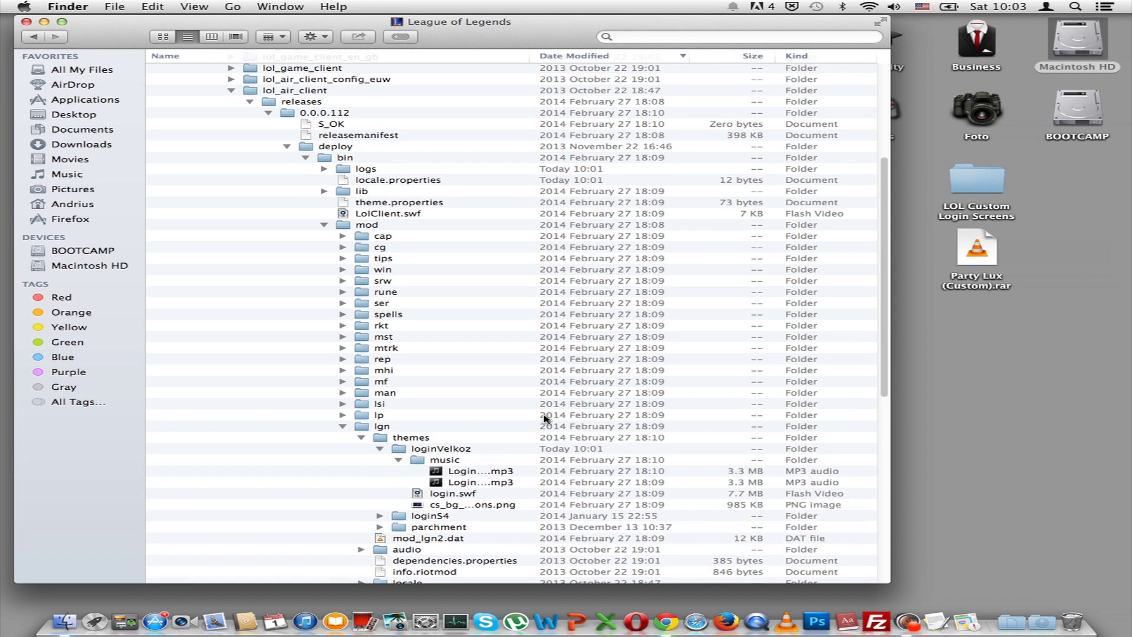
- Rename loginVelkoz's login.swf to login1.swf by adding '1' before the extension
{"action": "scroll", "coordinate": [479, 439], "scroll_direction": "down", "scroll_amount": 2}
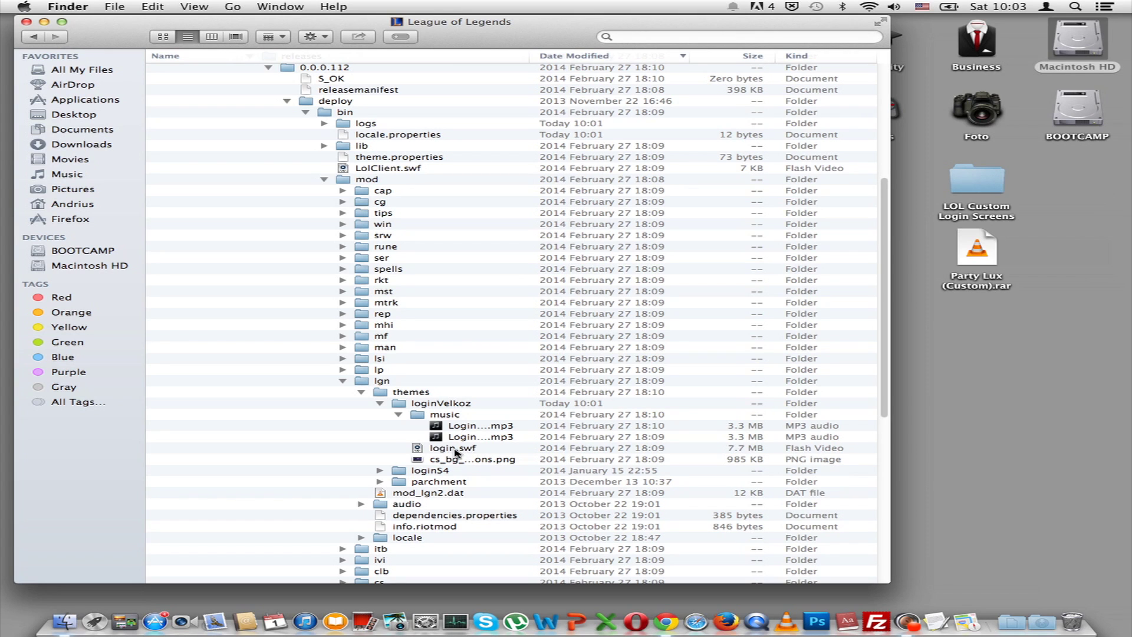
{"action": "left_click", "coordinate": [460, 452]}
{"action": "left_click", "coordinate": [458, 452]}
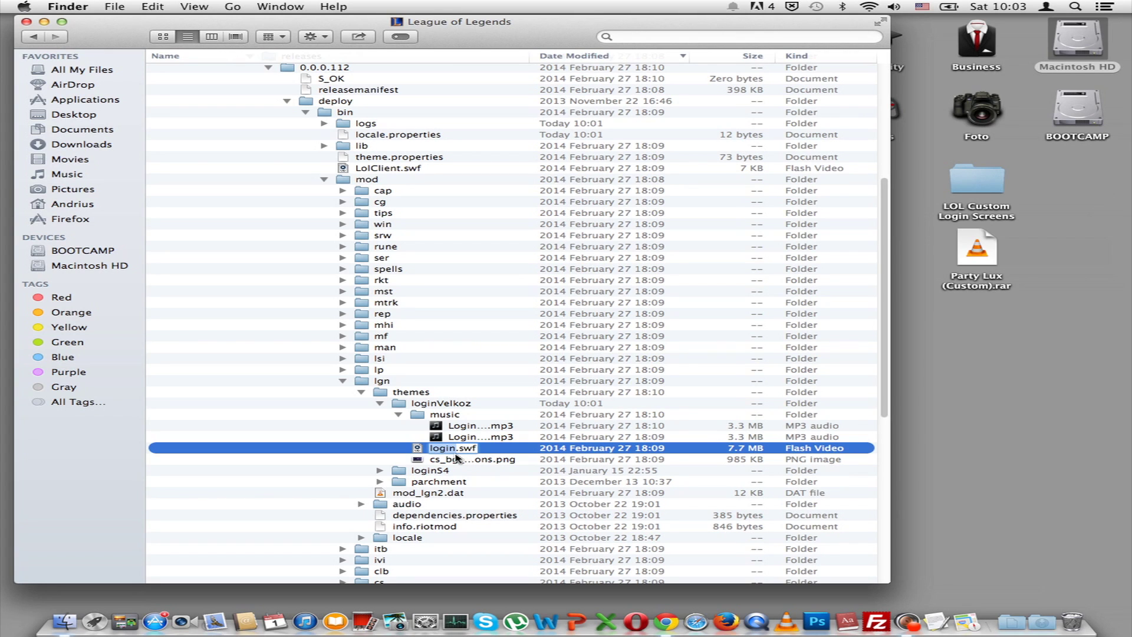
{"action": "left_click", "coordinate": [456, 453]}
{"action": "type", "text": "1"}
{"action": "key", "text": "Return"}
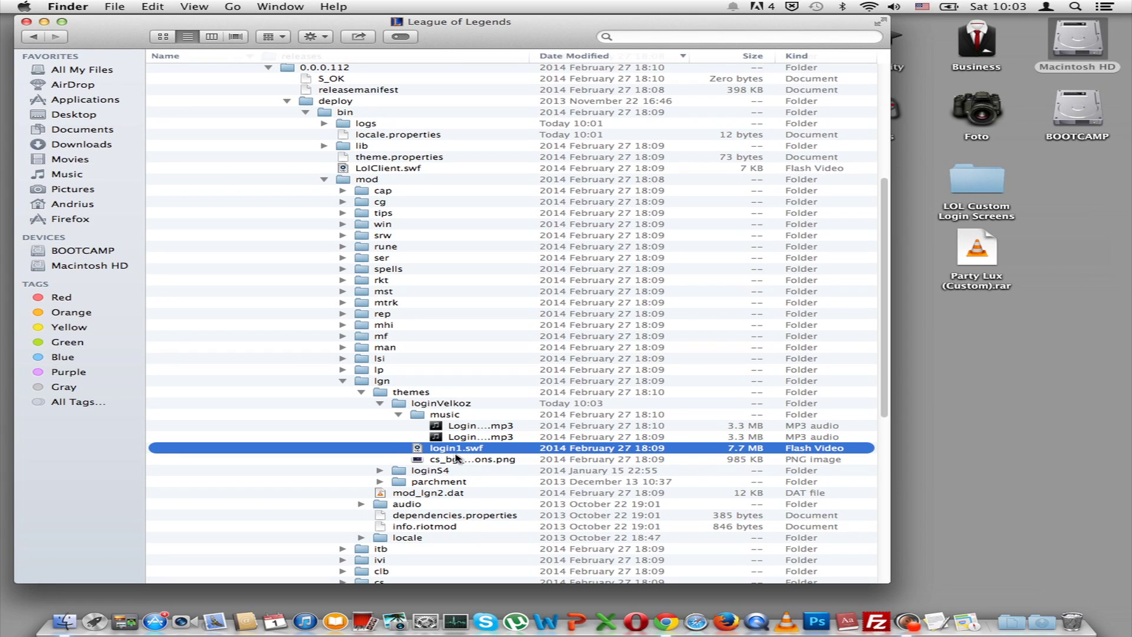
- Extract Party Lux (Custom).rar with StuffIt Expander and open the extracted folder
{"action": "right_click", "coordinate": [983, 250]}
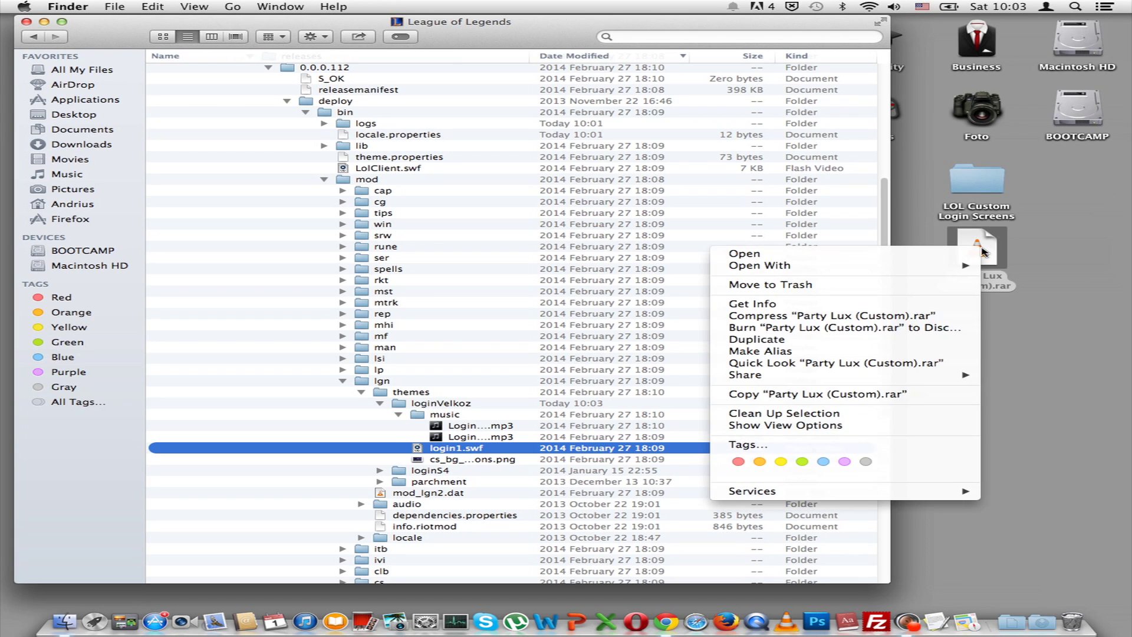
{"action": "mouse_move", "coordinate": [979, 266]}
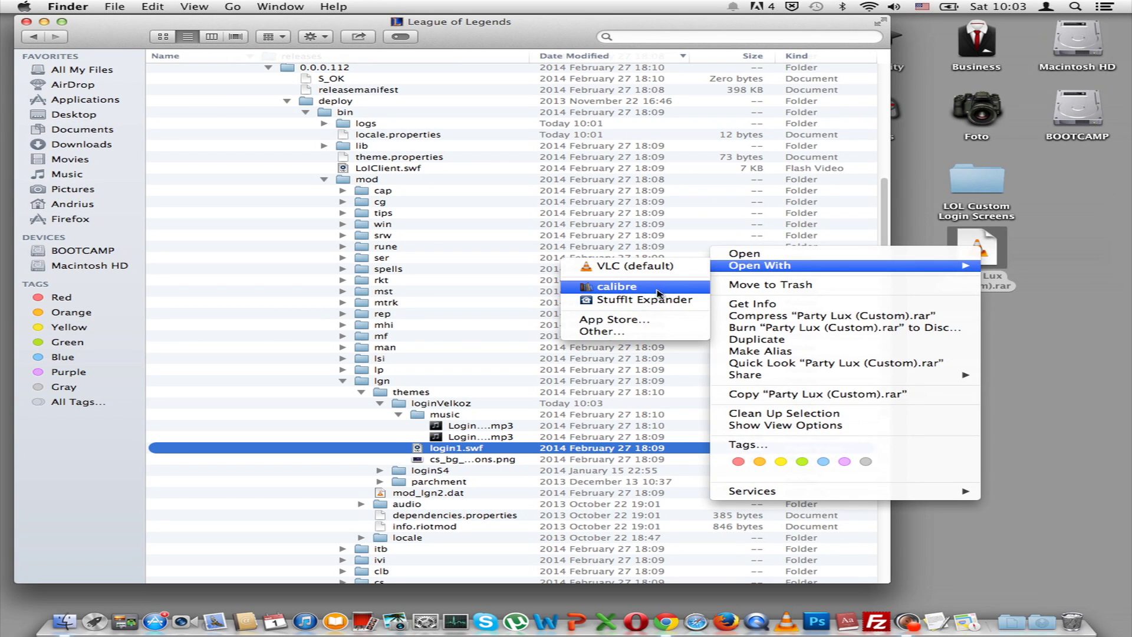
{"action": "left_click", "coordinate": [658, 299]}
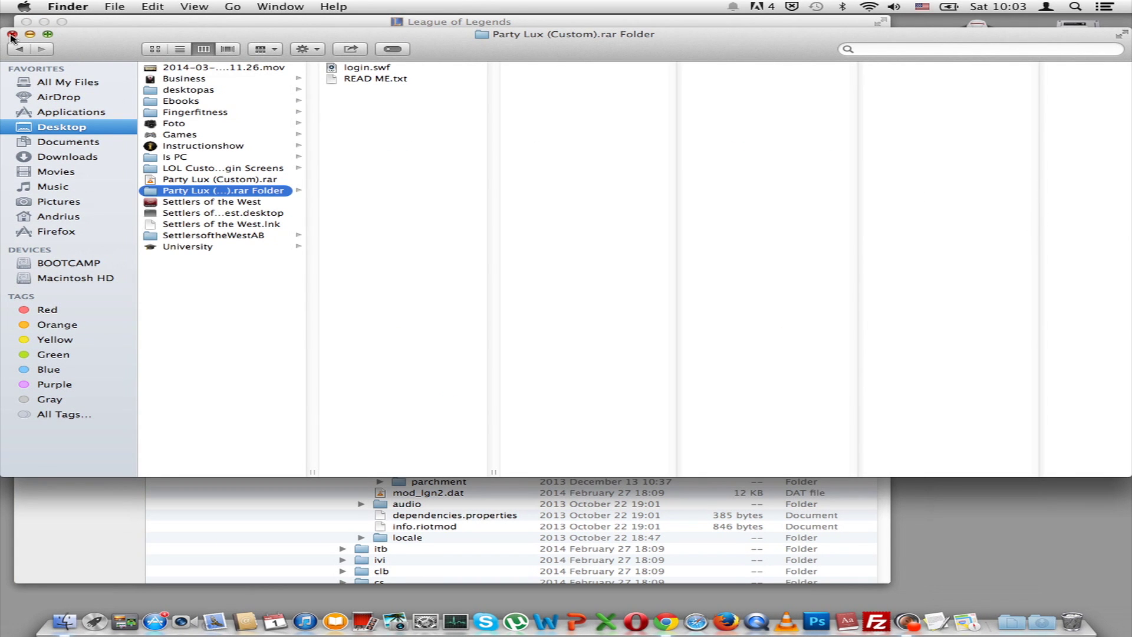
{"action": "left_click", "coordinate": [12, 34]}
{"action": "double_click", "coordinate": [1055, 187]}
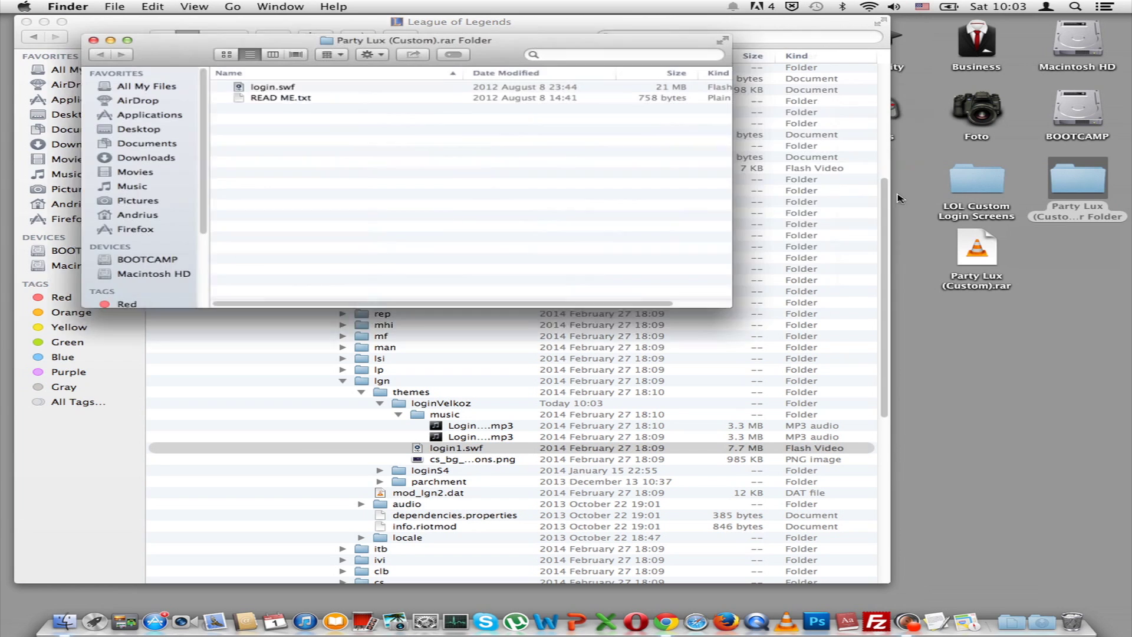
- Place the Party Lux folder window to the right of the League of Legends package window
{"action": "left_click", "coordinate": [759, 57]}
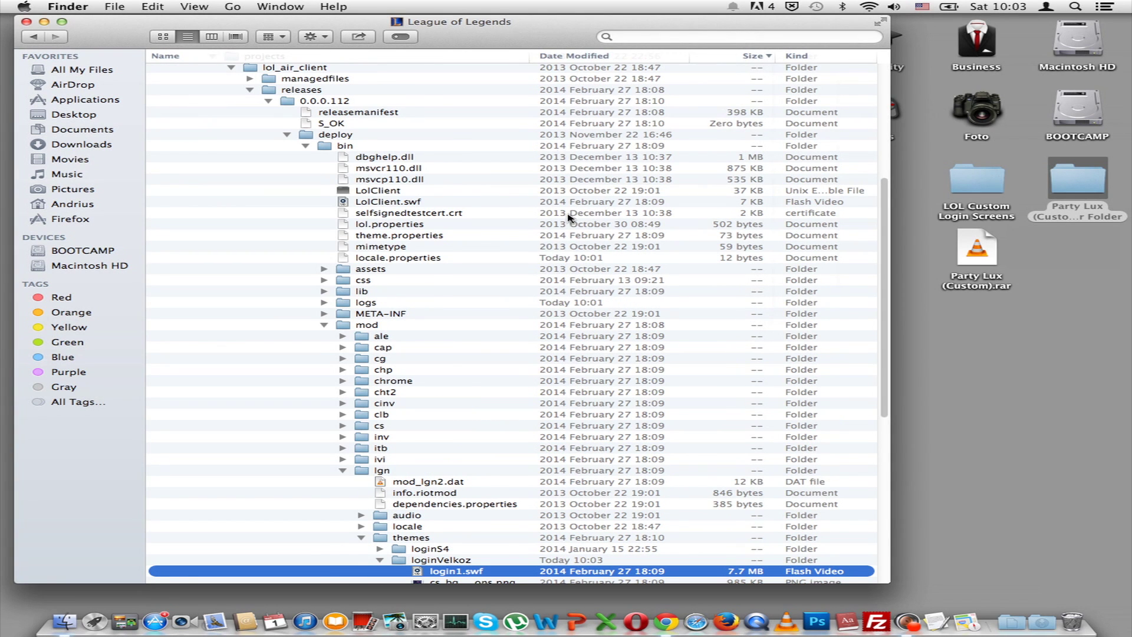
{"action": "scroll", "coordinate": [566, 219], "scroll_direction": "down", "scroll_amount": 3}
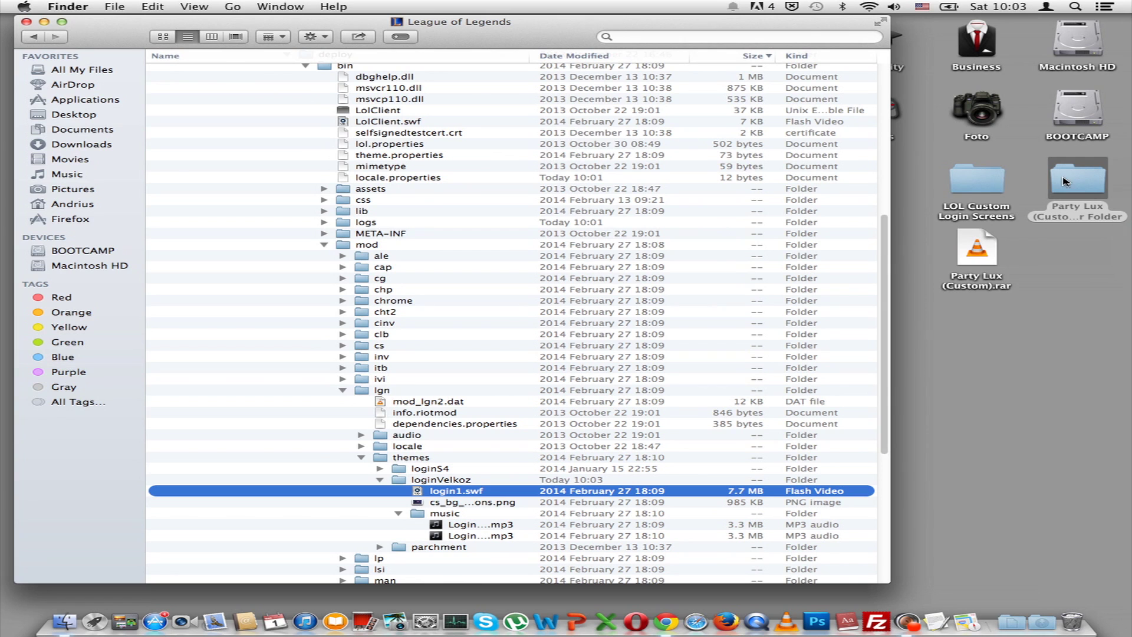
{"action": "key", "text": "super+grave"}
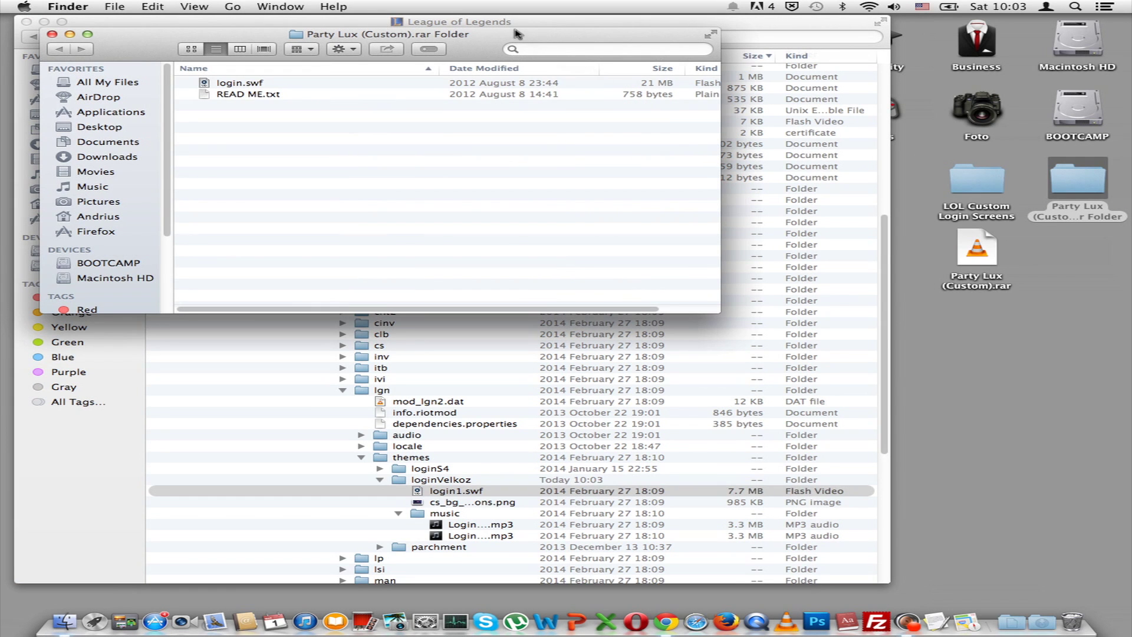
{"action": "left_click_drag", "start_coordinate": [517, 34], "coordinate": [969, 49]}
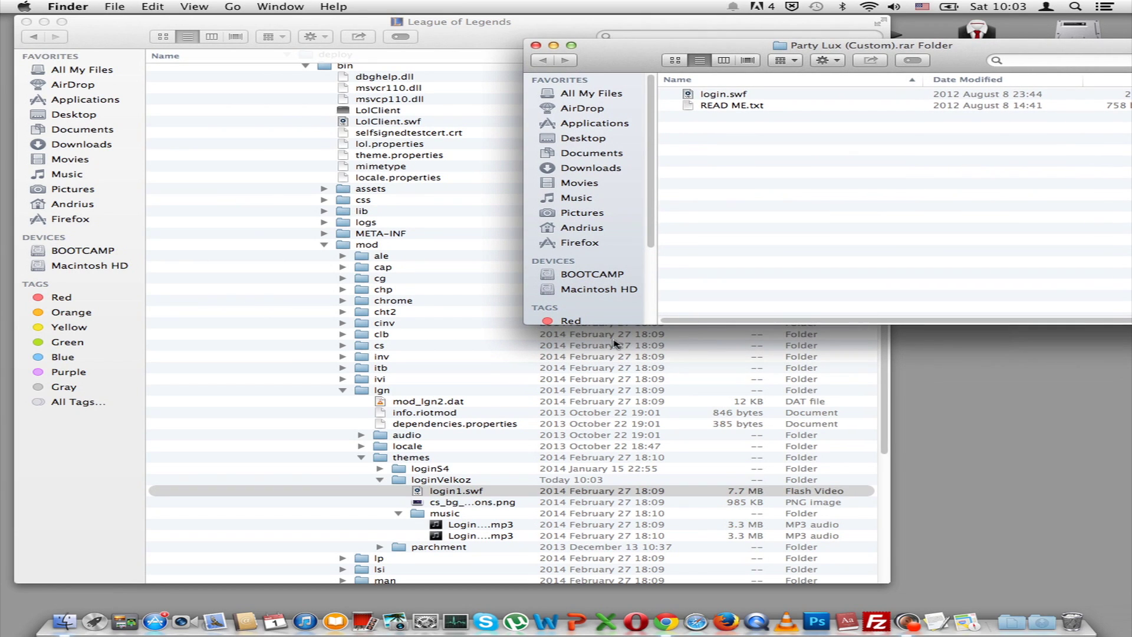
- Open loginVelkoz and drag the 21 MB Party Lux login.swf into it beside login1.swf
{"action": "double_click", "coordinate": [426, 482]}
{"action": "left_click", "coordinate": [944, 206]}
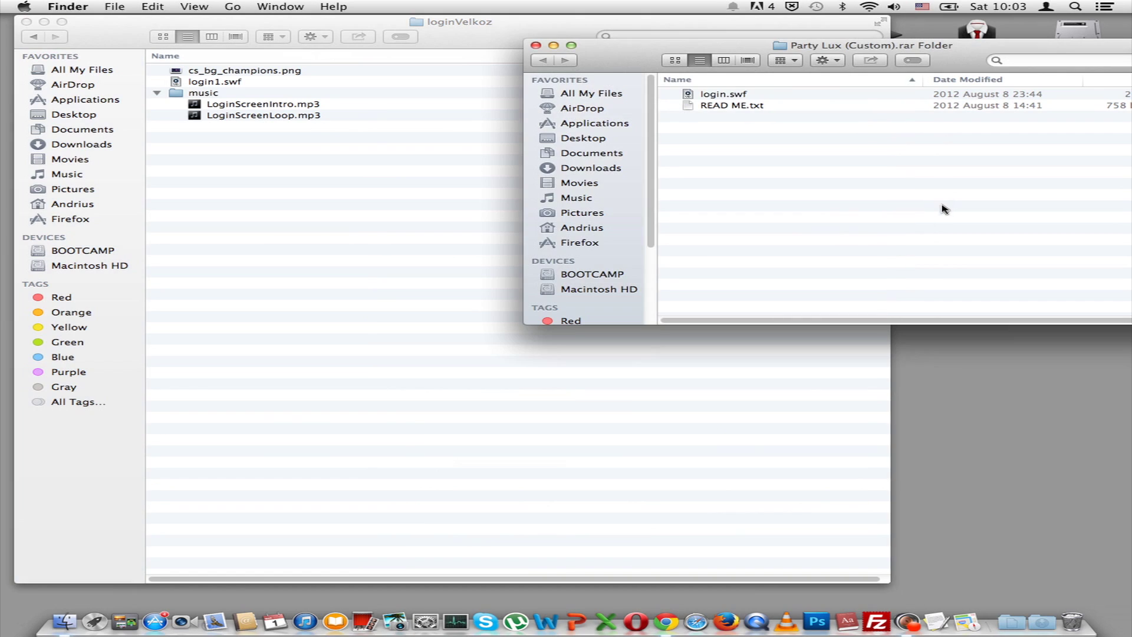
{"action": "left_click", "coordinate": [697, 96]}
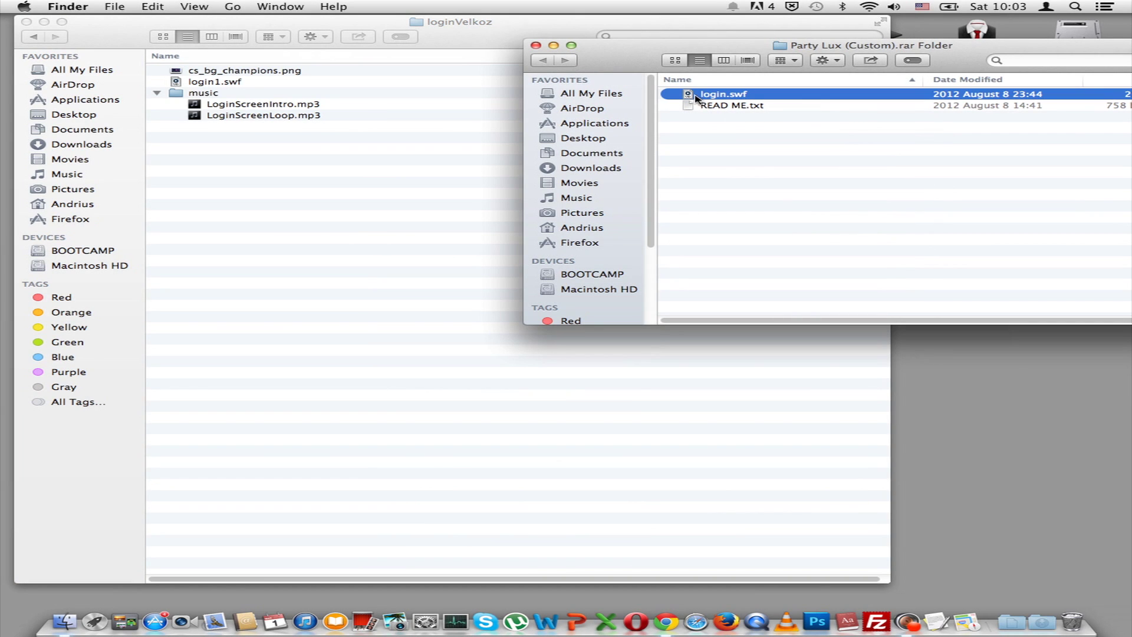
{"action": "left_click_drag", "start_coordinate": [697, 96], "coordinate": [351, 230]}
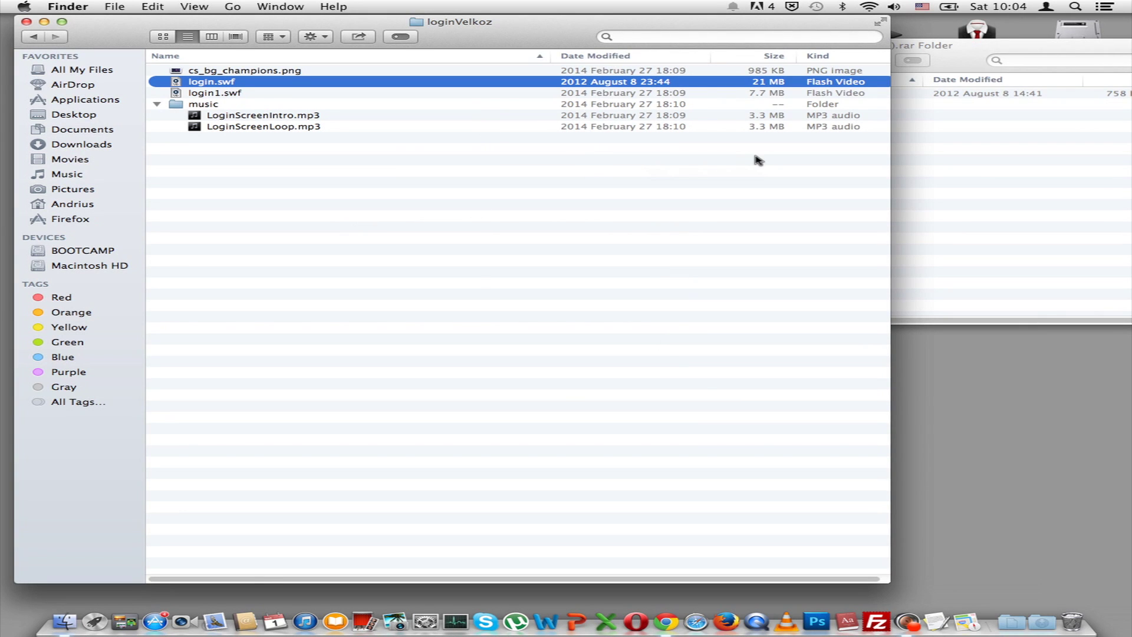
{"action": "key", "text": "super+space"}
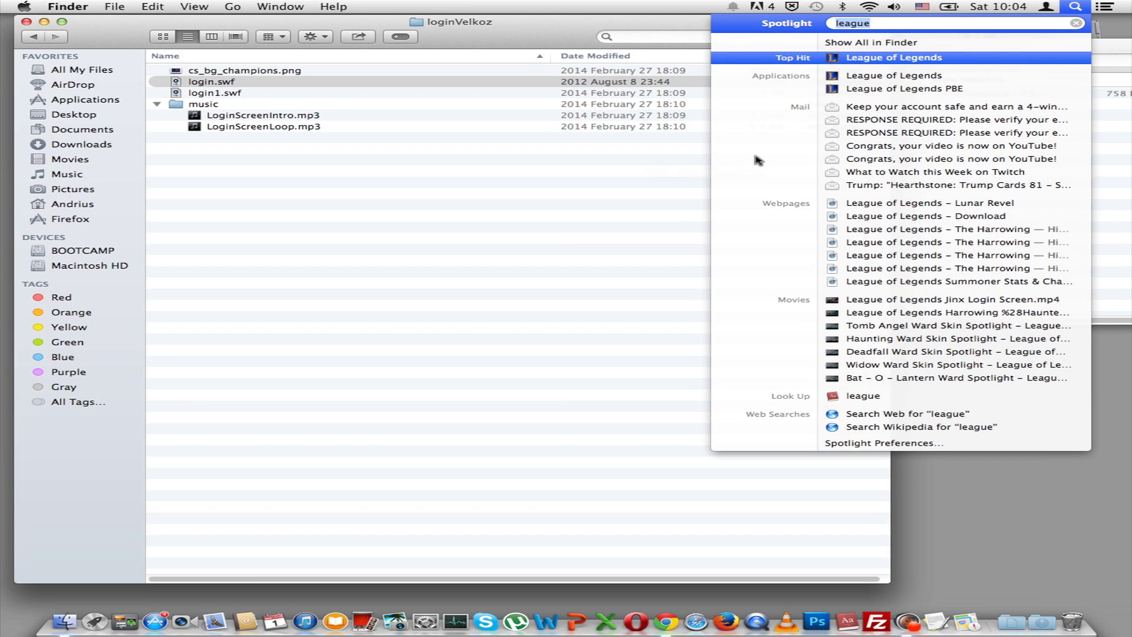
{"action": "key", "text": "Return"}
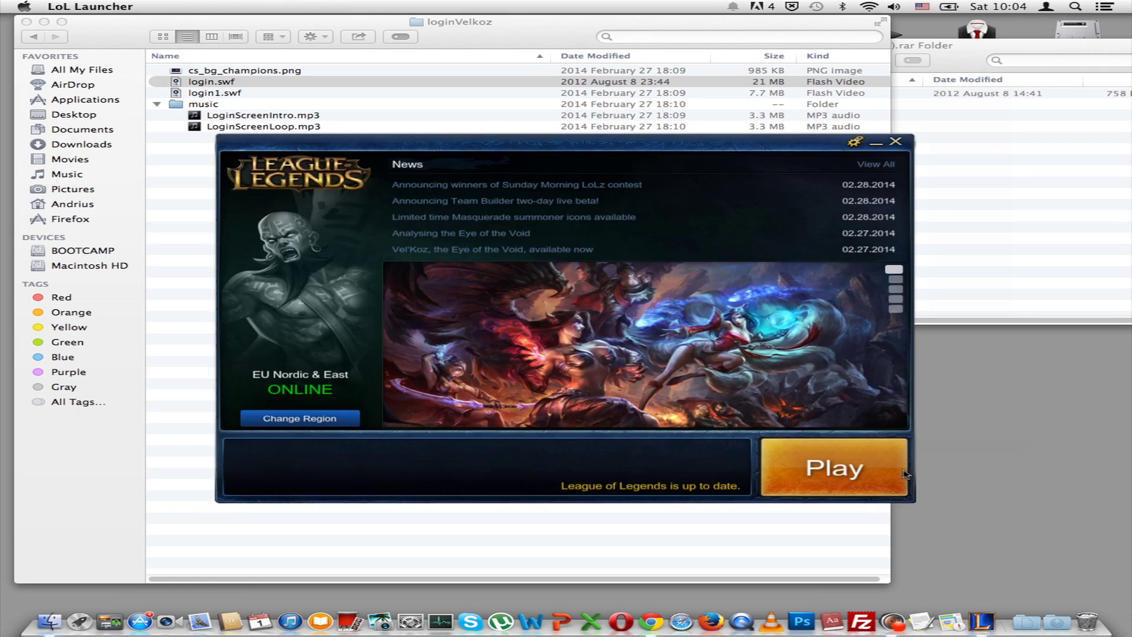
{"action": "left_click", "coordinate": [880, 470]}
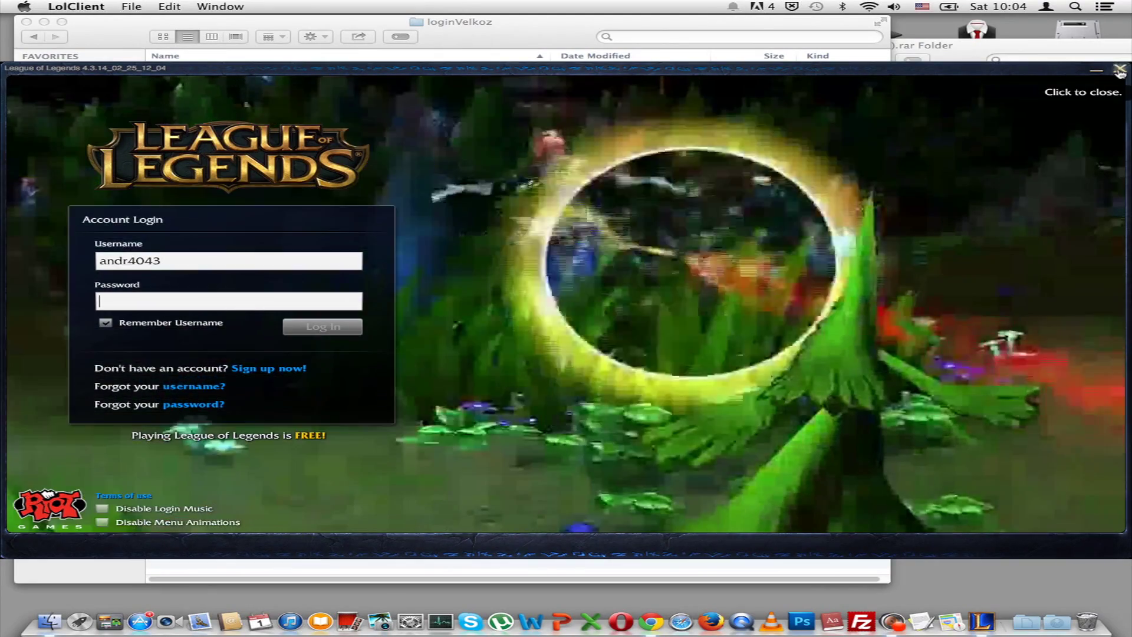
{"action": "left_click", "coordinate": [1120, 69]}
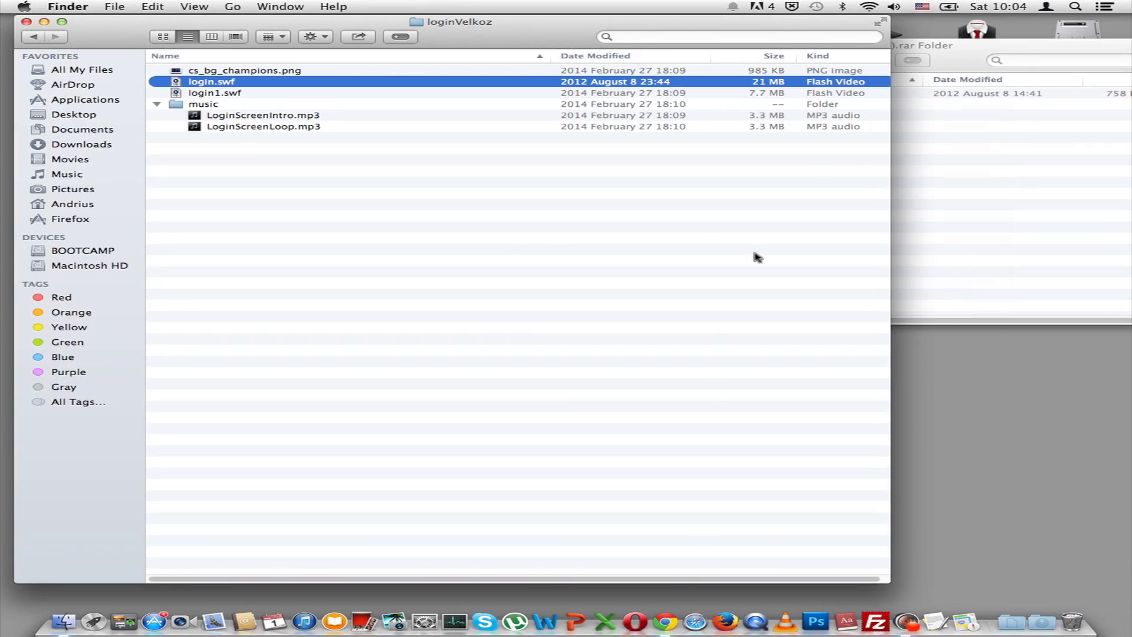